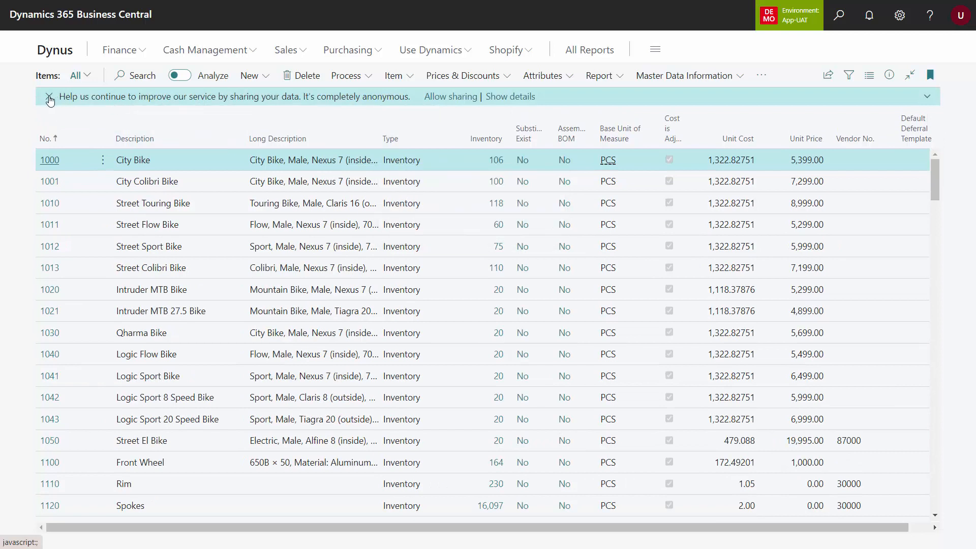
Dismiss the data-sharing notice and open the Order Matrix from the item list.
left_click(49, 98)
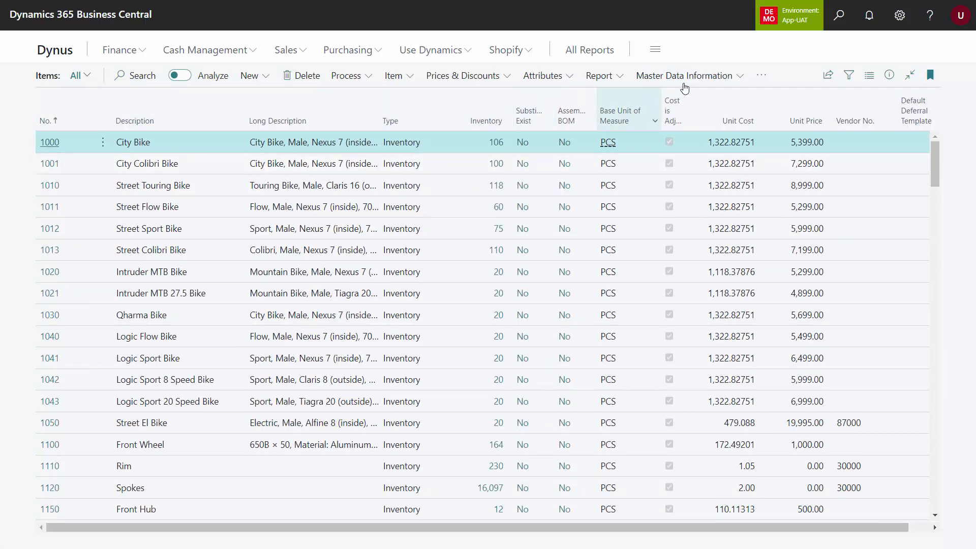
left_click(728, 77)
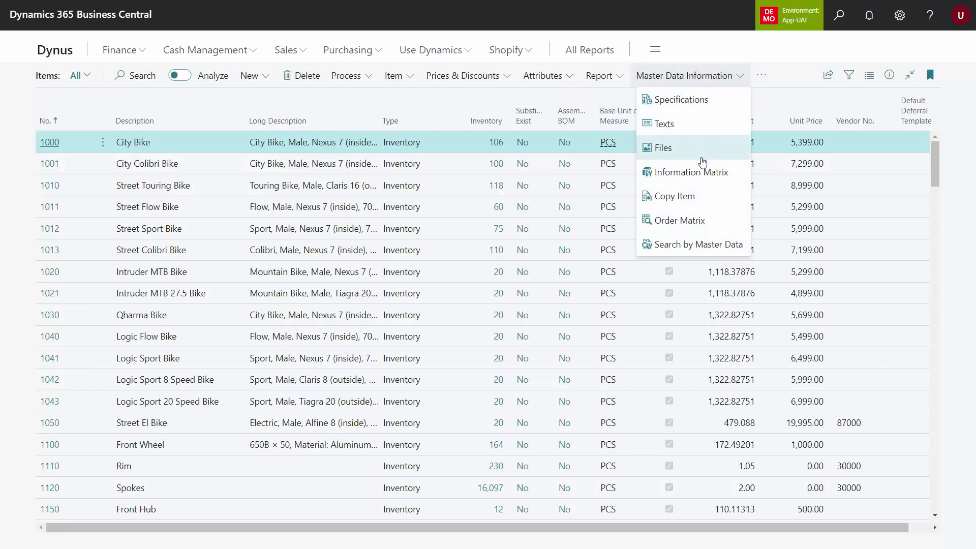
left_click(694, 221)
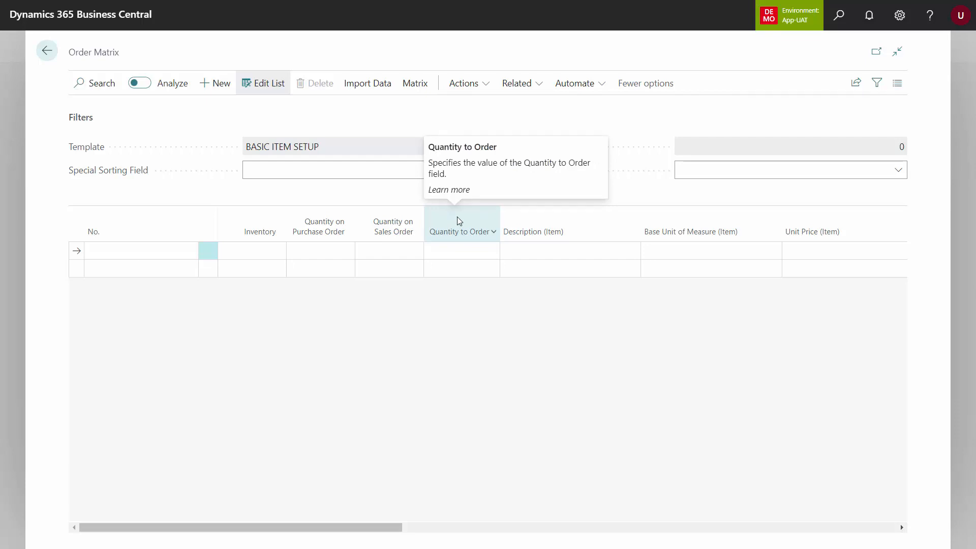
Add matrix lines for all items whose Description matches the filter *Bike*.
left_click(372, 88)
left_click(123, 111)
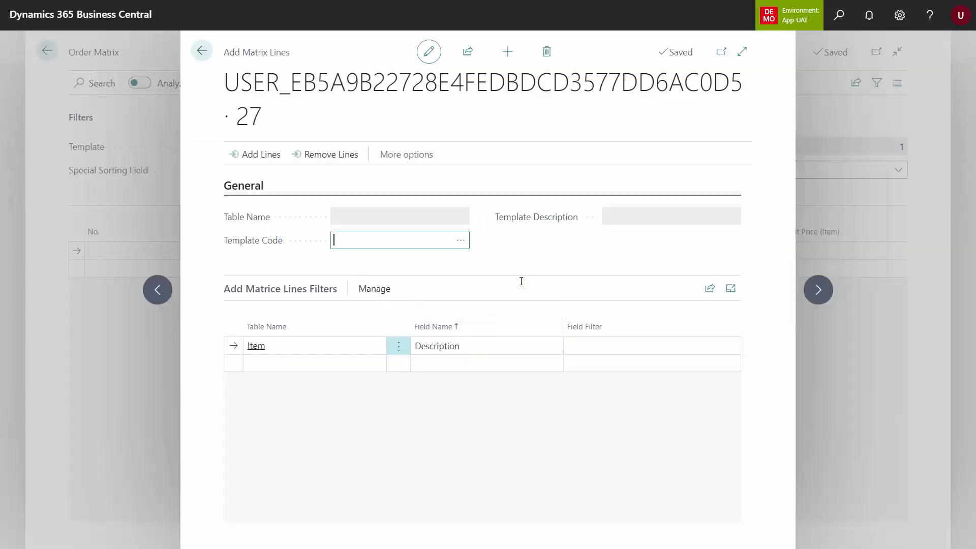
left_click(571, 342)
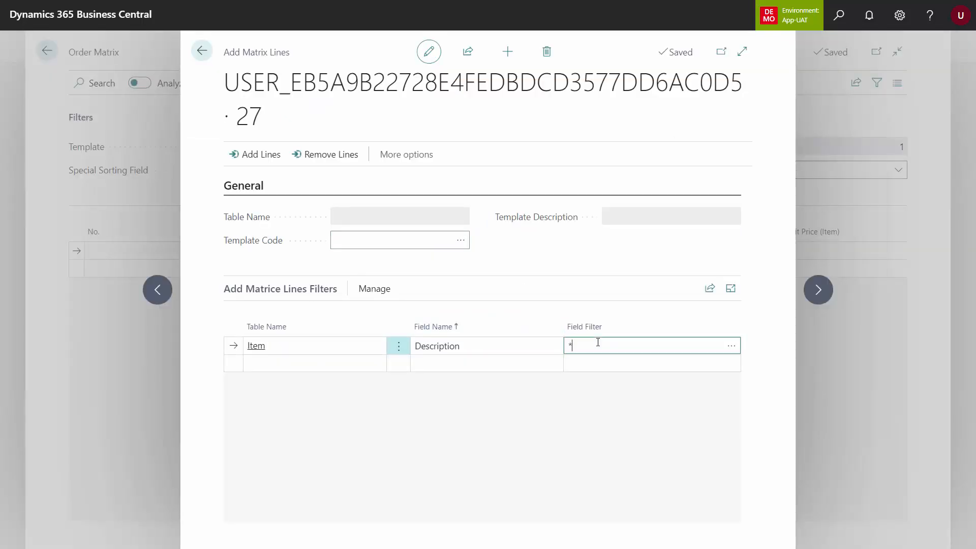
type("*Bike*")
left_click(264, 156)
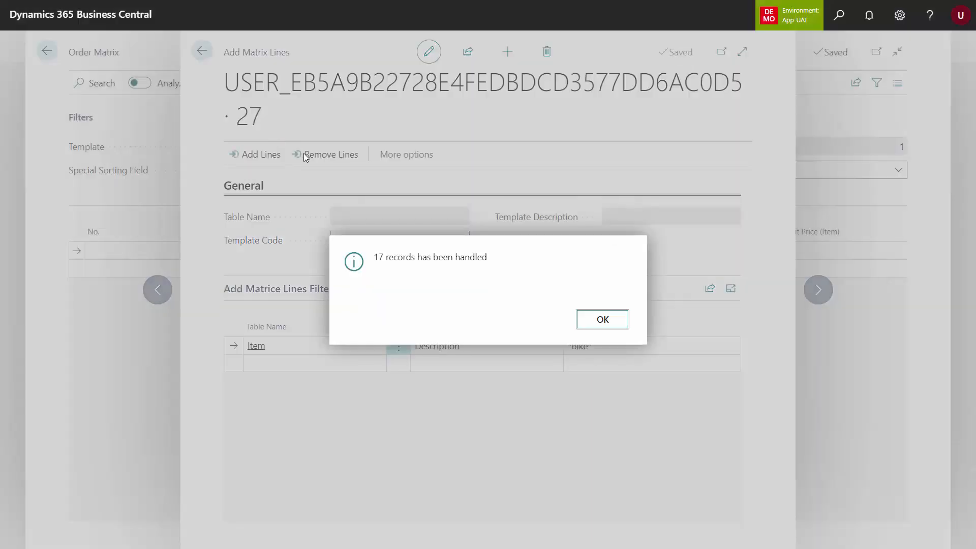
left_click(606, 325)
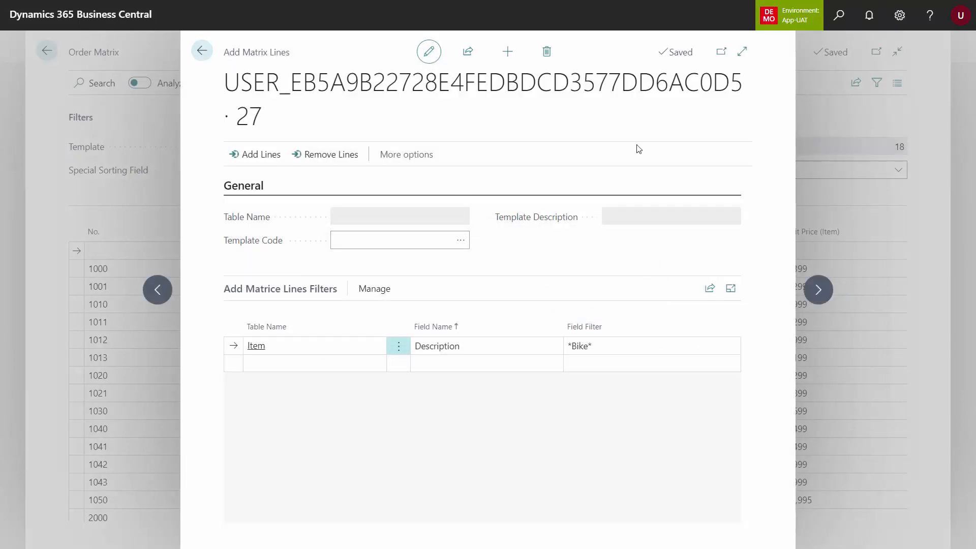
key("Escape")
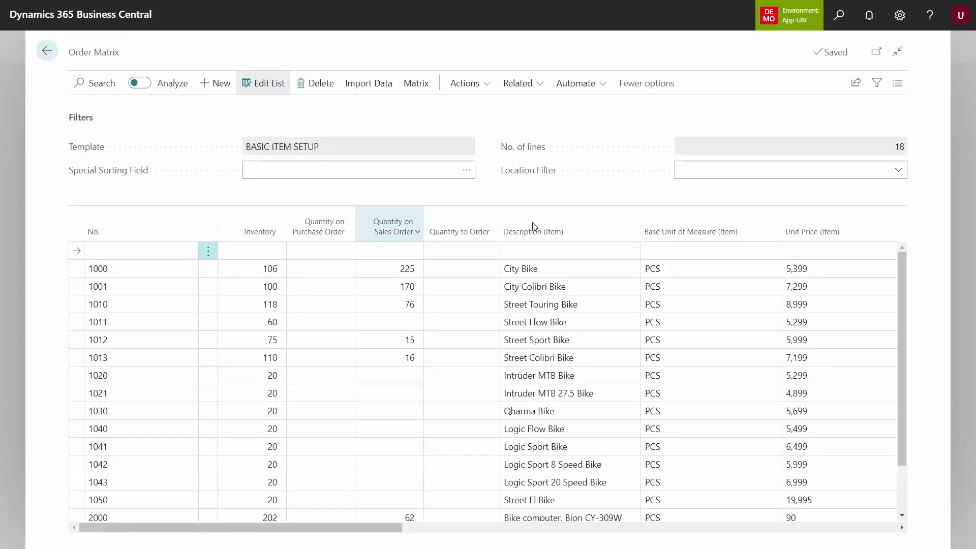
Filter the matrix by location BASIC and check the City Bike's inventory and quantity on sales orders.
left_click(904, 165)
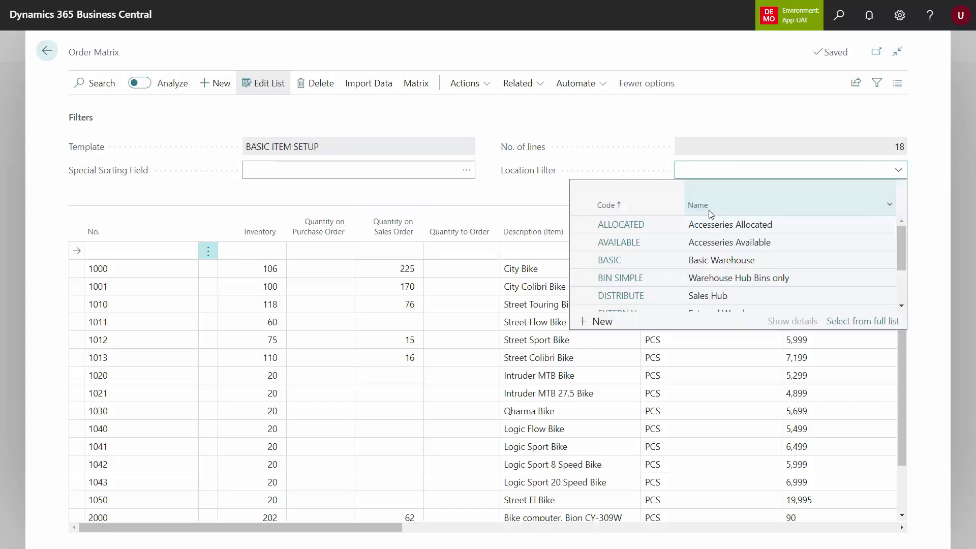
left_click(707, 261)
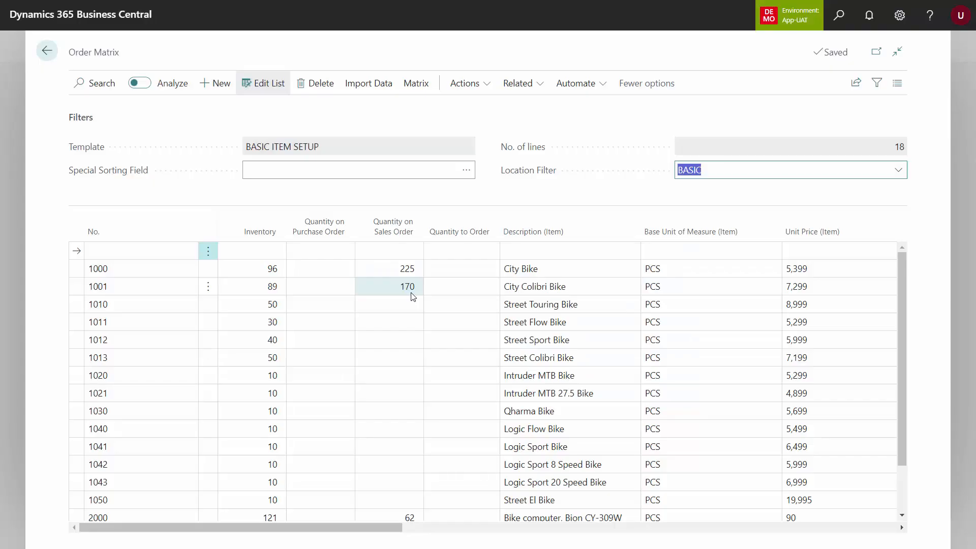
left_click(279, 268)
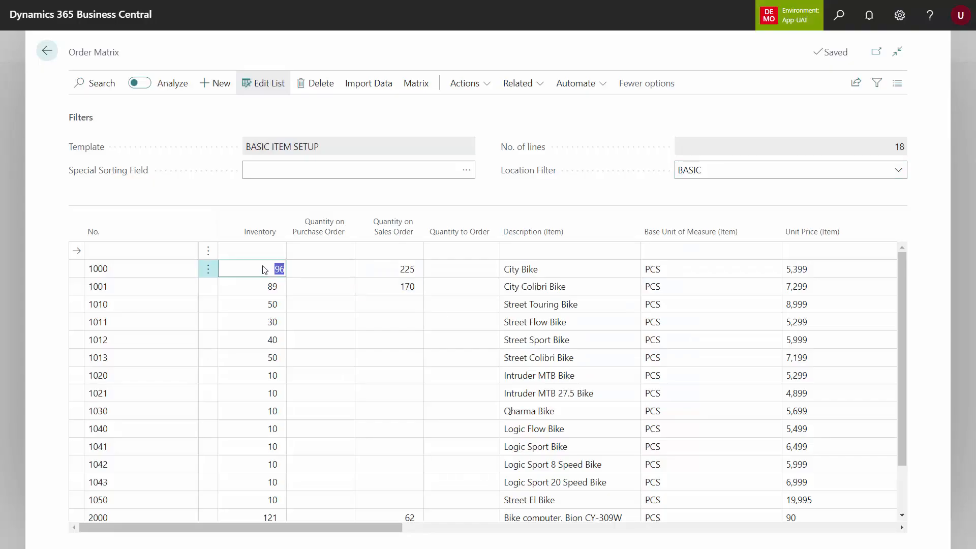
left_click(405, 269)
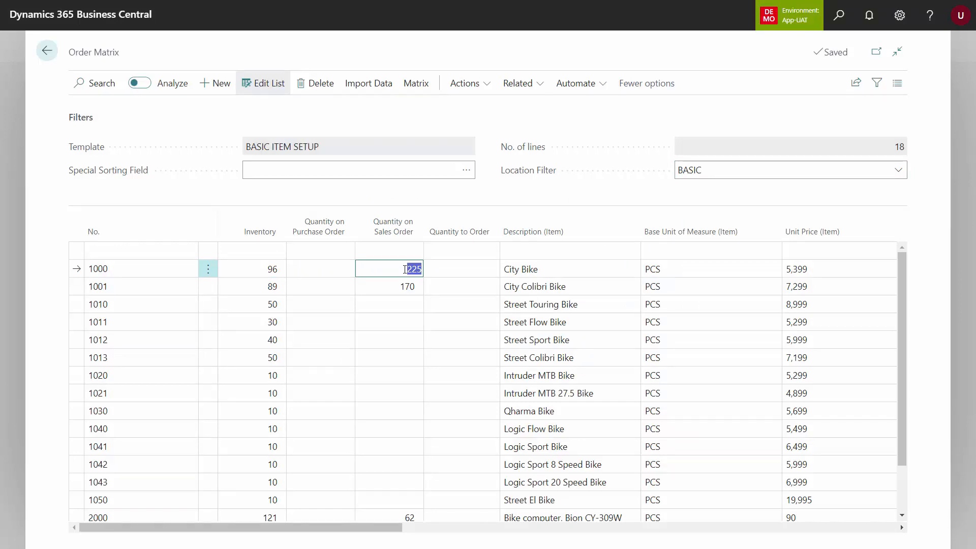
left_click(447, 275)
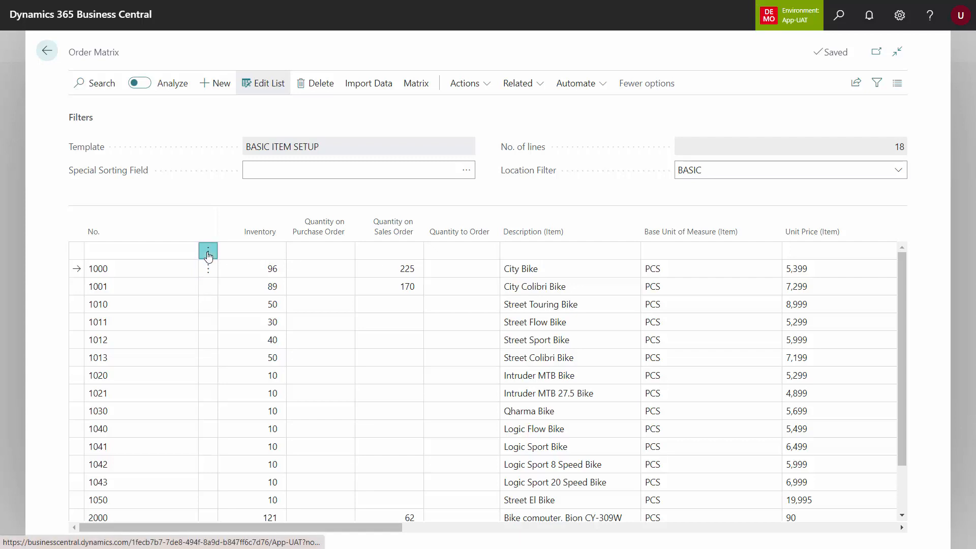
Delete the blank line above item 1000 in the order matrix.
left_click(208, 268)
left_click(189, 273)
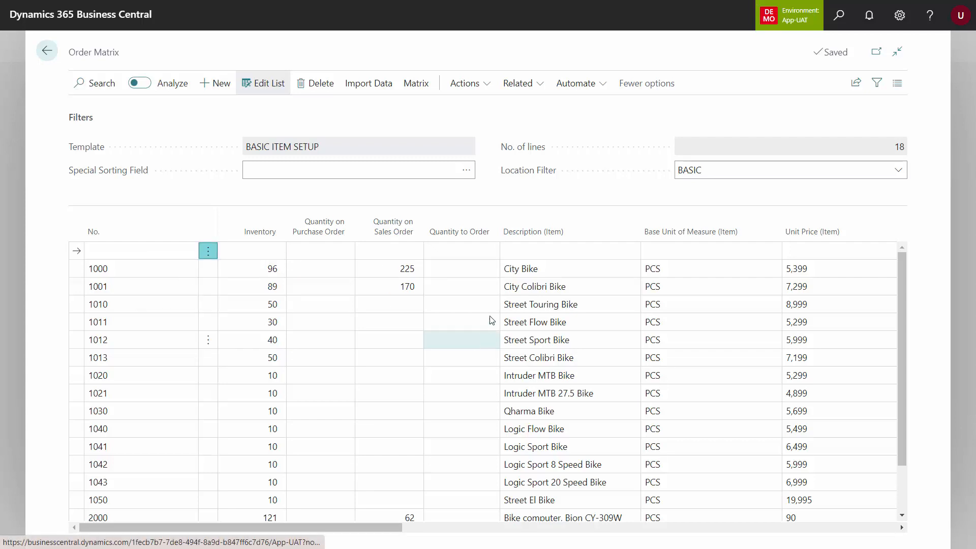
left_click(549, 320)
Set the Quantity to Order to 100 for City Colibri Bike (1001) and 30 for Street Flow Bike (1011).
left_click(468, 287)
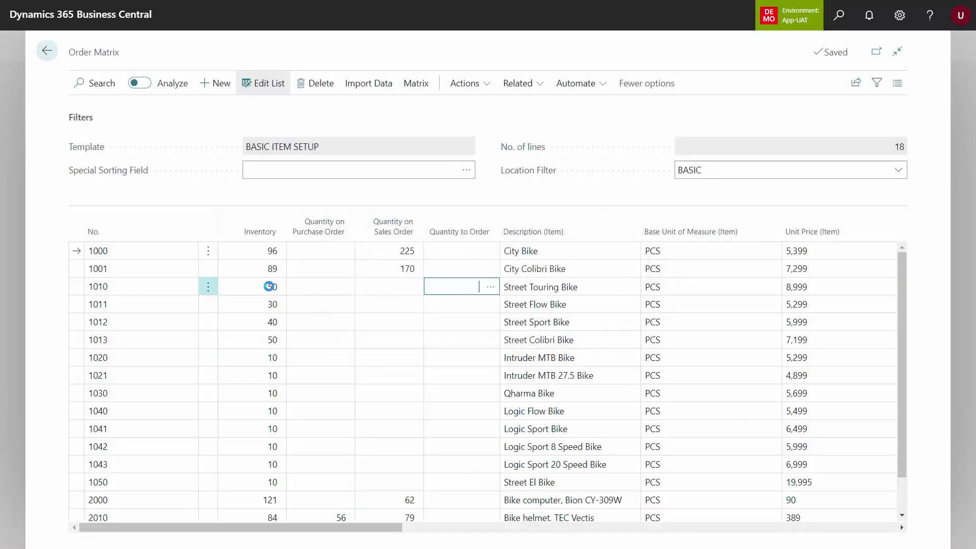
left_click(437, 270)
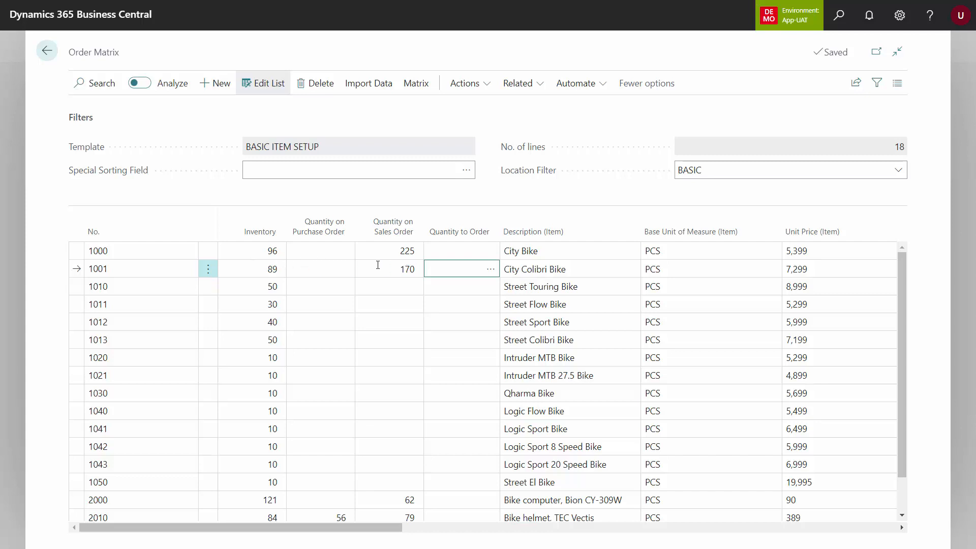
type("100")
left_click(469, 307)
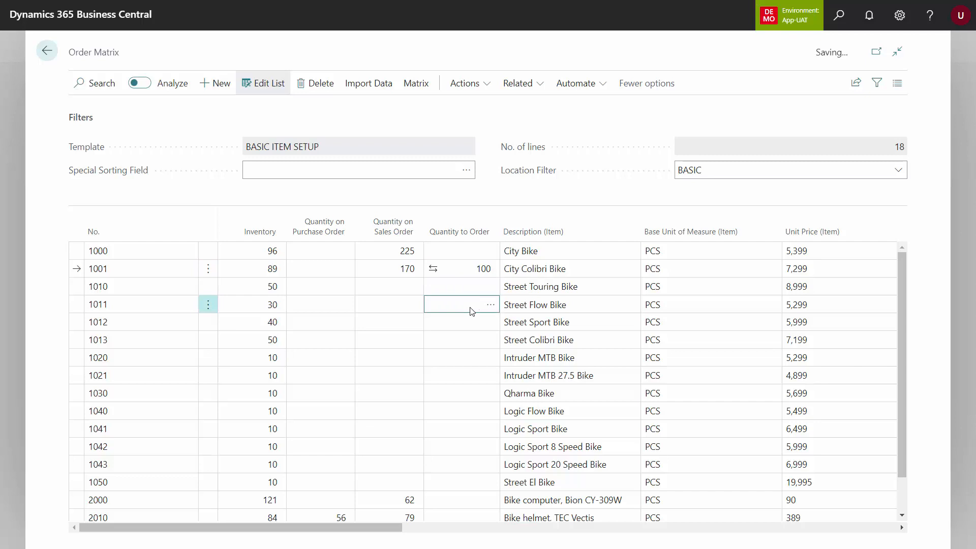
type("30")
key("Return")
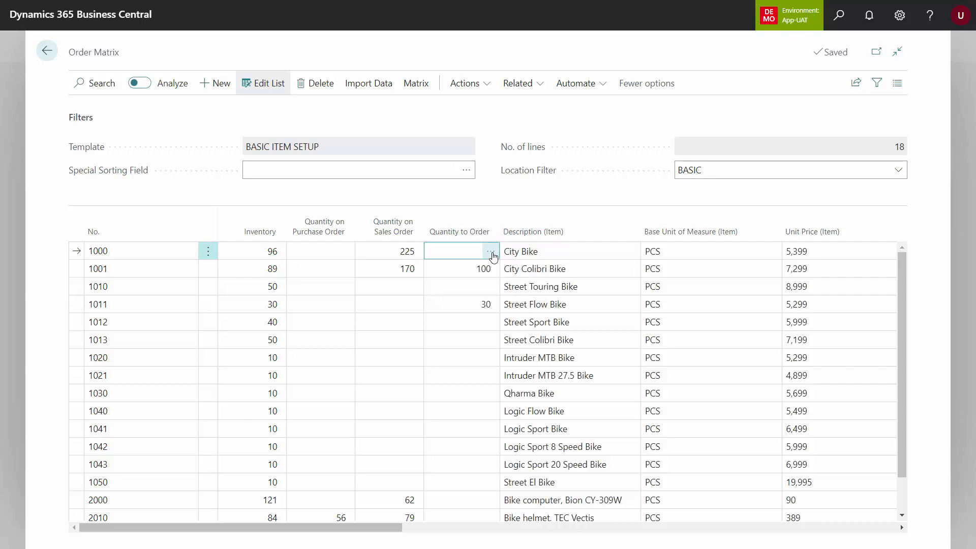
Fill the City Bike's Quantity to Order with its SKU lot size of 80 and look up the order quantities for Street Colibri Bike.
left_click(491, 252)
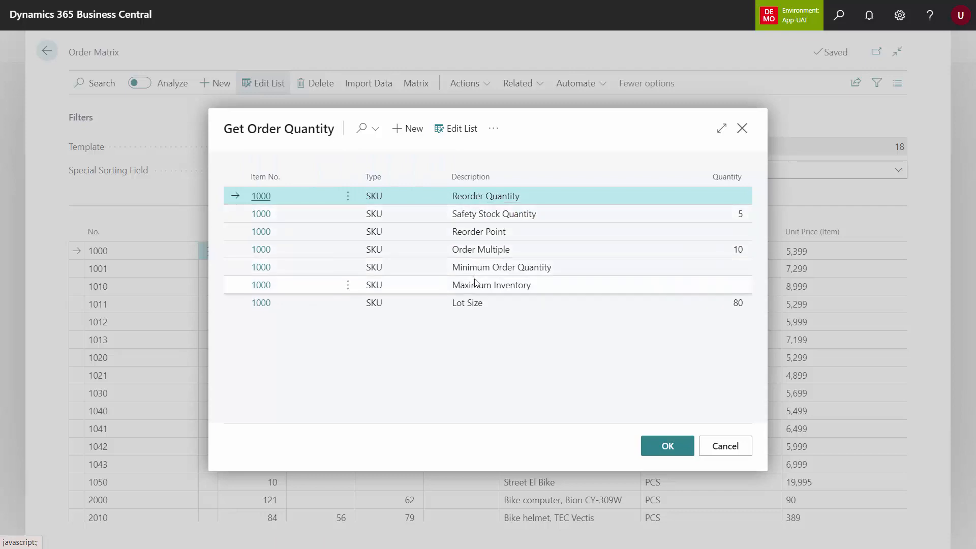
left_click(508, 304)
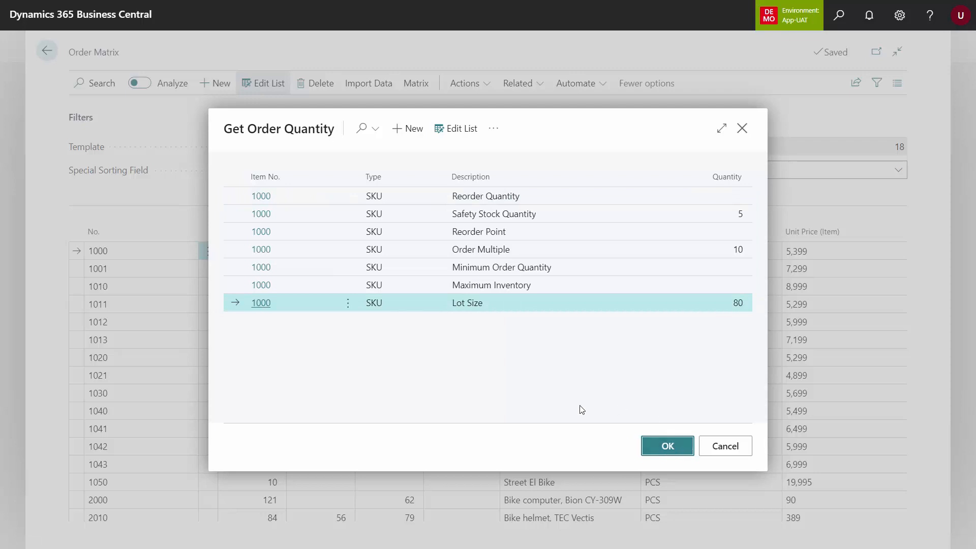
key("Return")
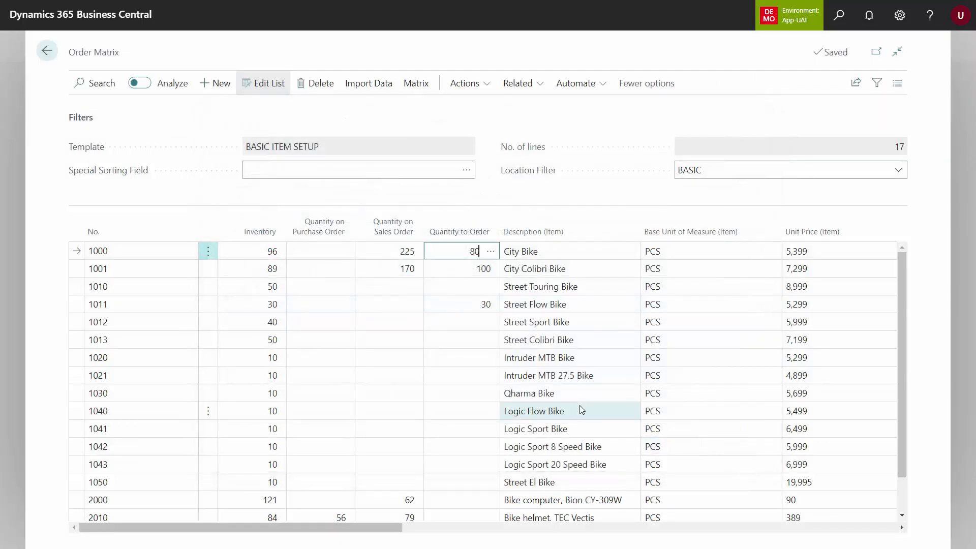
left_click(472, 339)
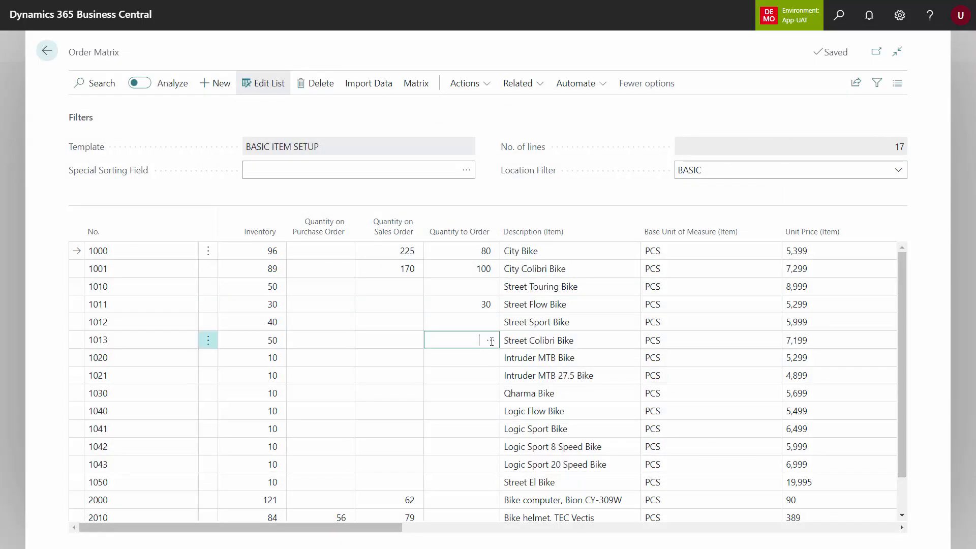
left_click(491, 341)
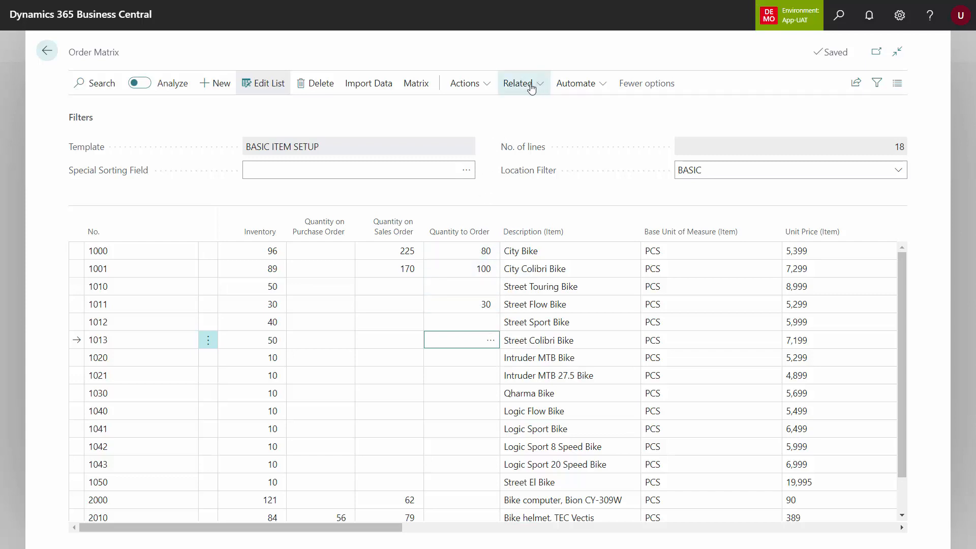
Start Create Sales Order Lines for the matrix quantities and open the sales order lookup.
left_click(485, 85)
left_click(521, 84)
left_click(521, 84)
mouse_move(491, 189)
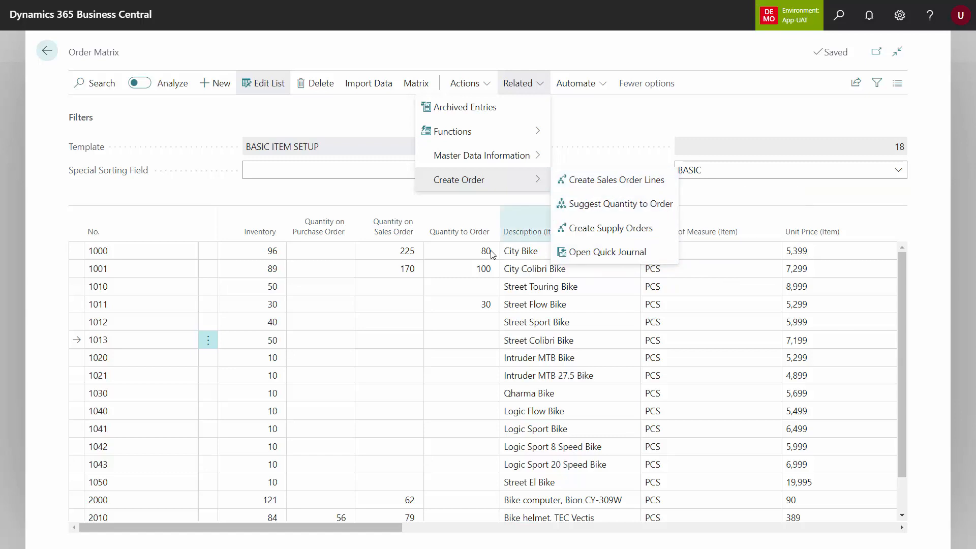
left_click(621, 185)
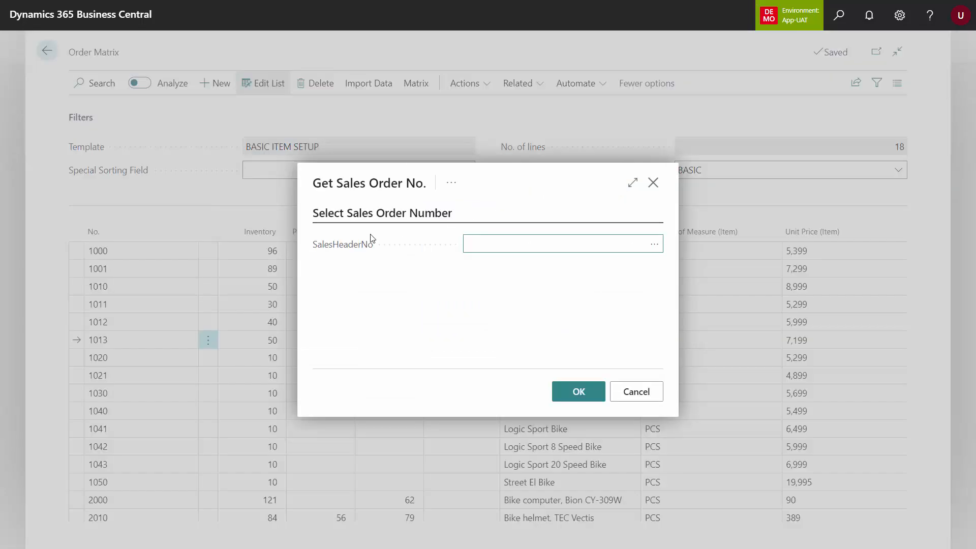
left_click(655, 246)
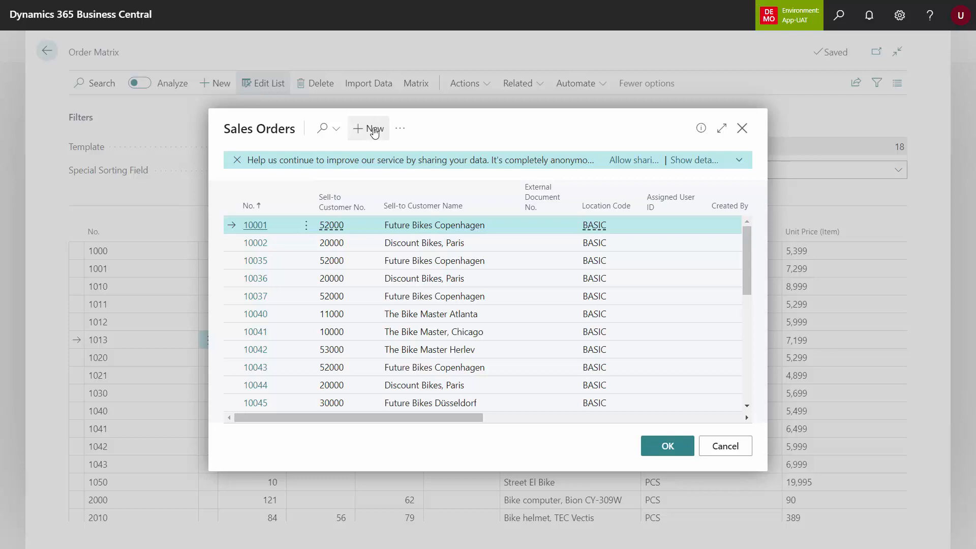
Create a new sales order for the customer Future Bikes Düsseldorf and copy its order number.
left_click(374, 129)
left_click(322, 197)
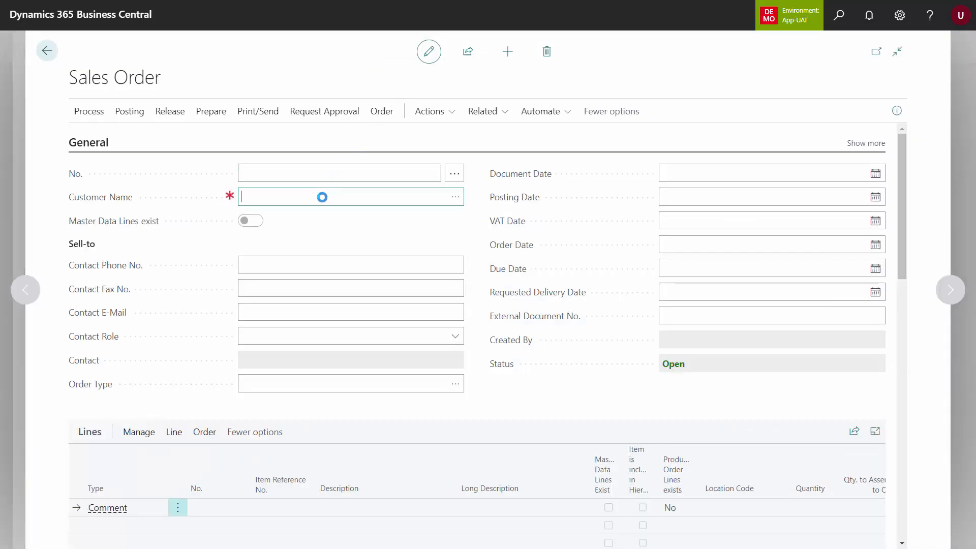
type("3000")
key("Return")
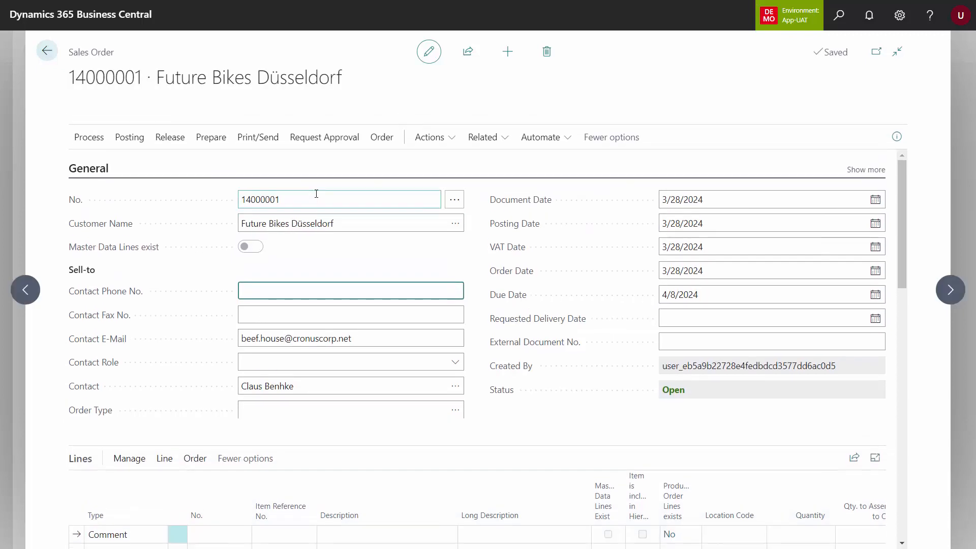
left_click(271, 204)
key("ctrl+c")
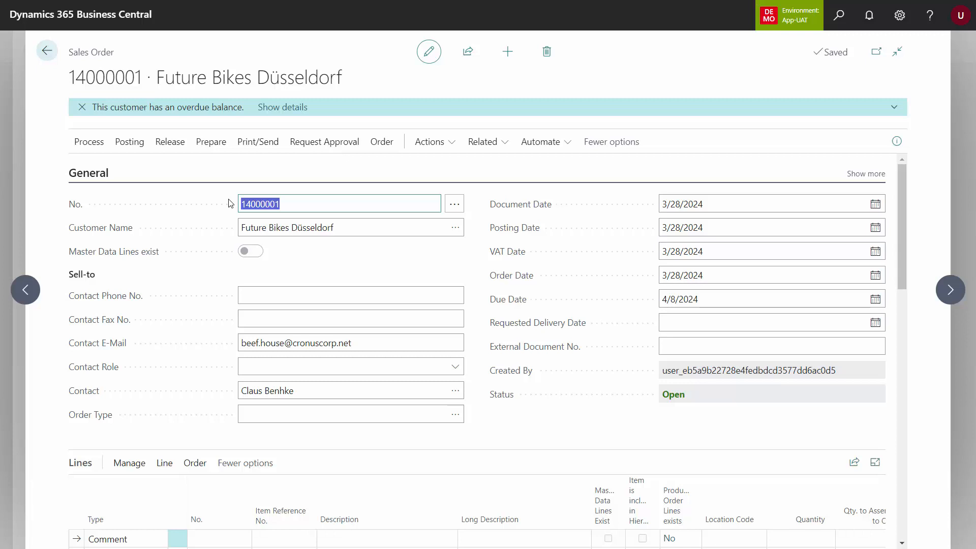
Create the sales order lines in the new order using its copied number, and review the resulting order.
left_click(48, 55)
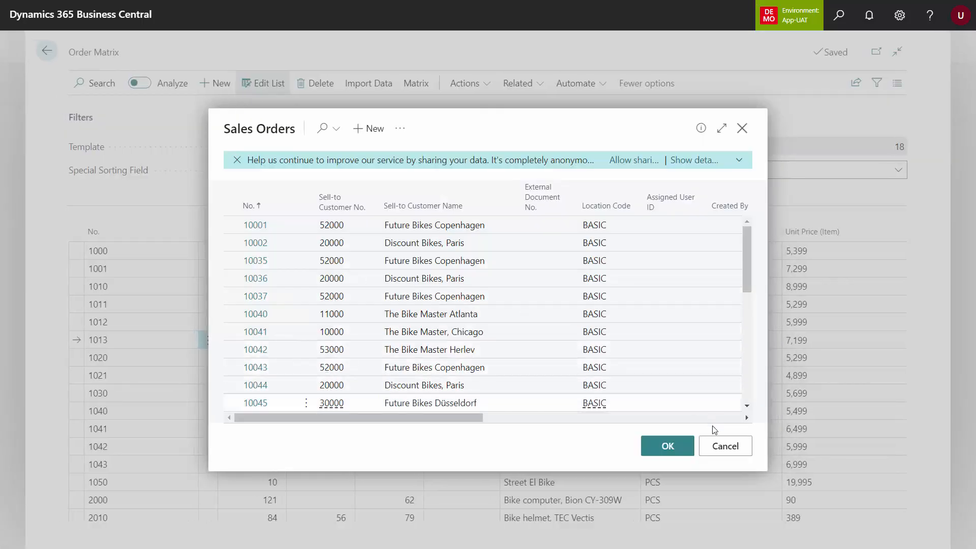
left_click(731, 448)
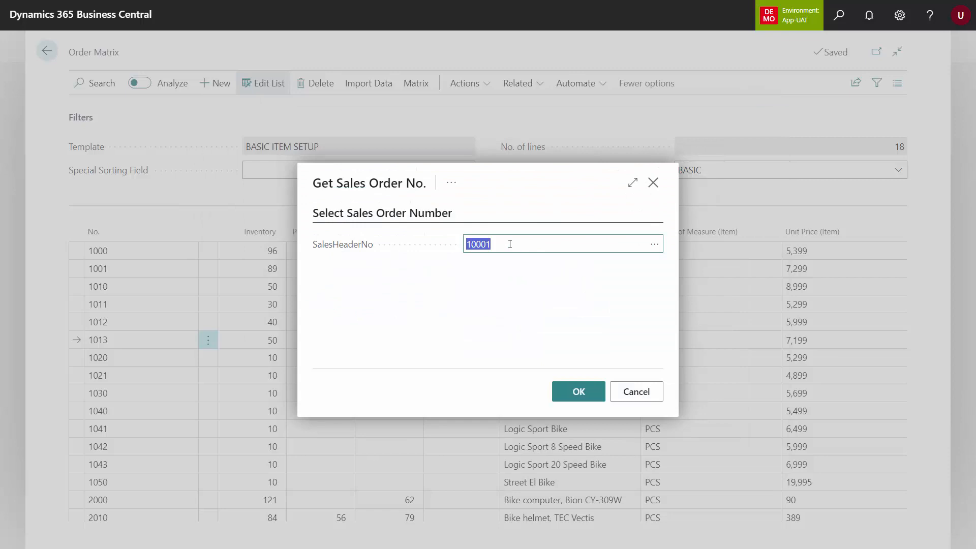
key("ctrl+v")
left_click(579, 392)
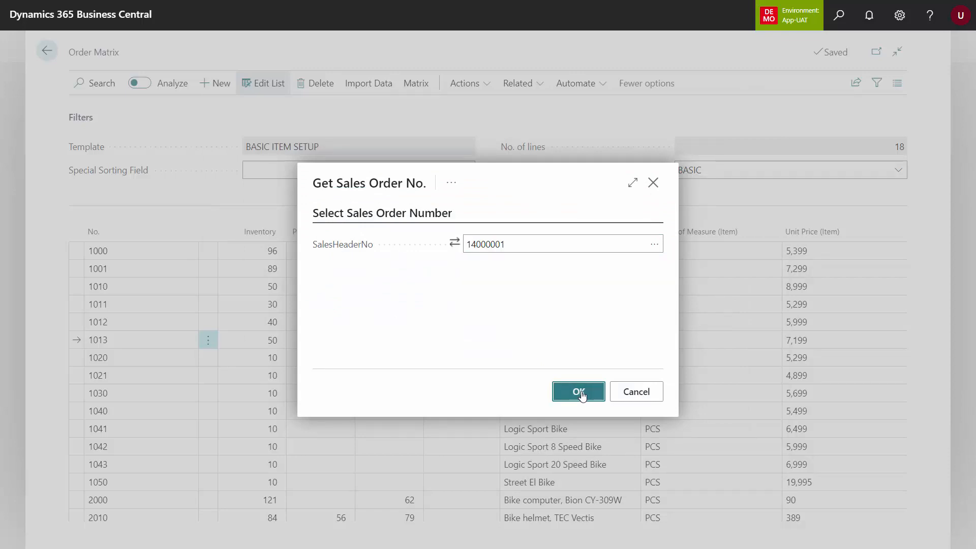
left_click(582, 394)
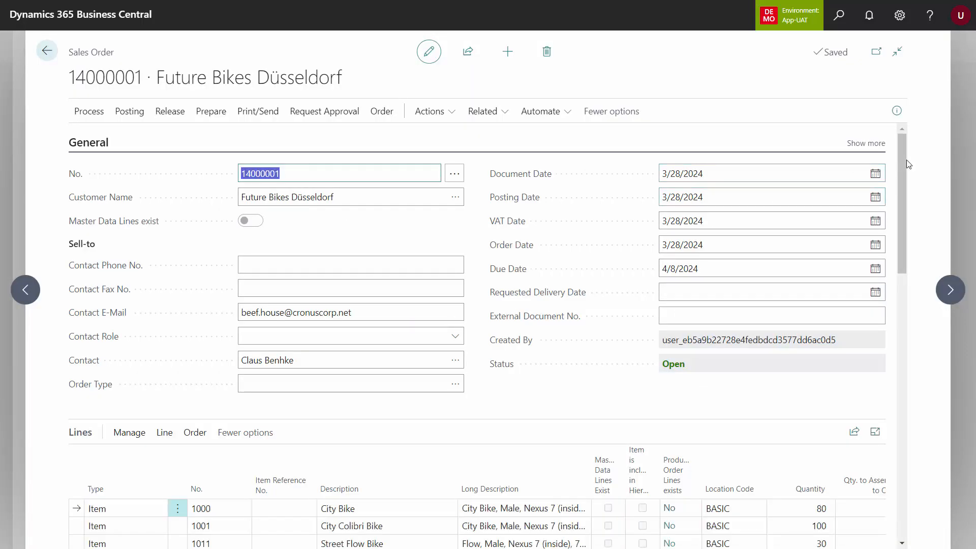
scroll(901, 161, "down", 4)
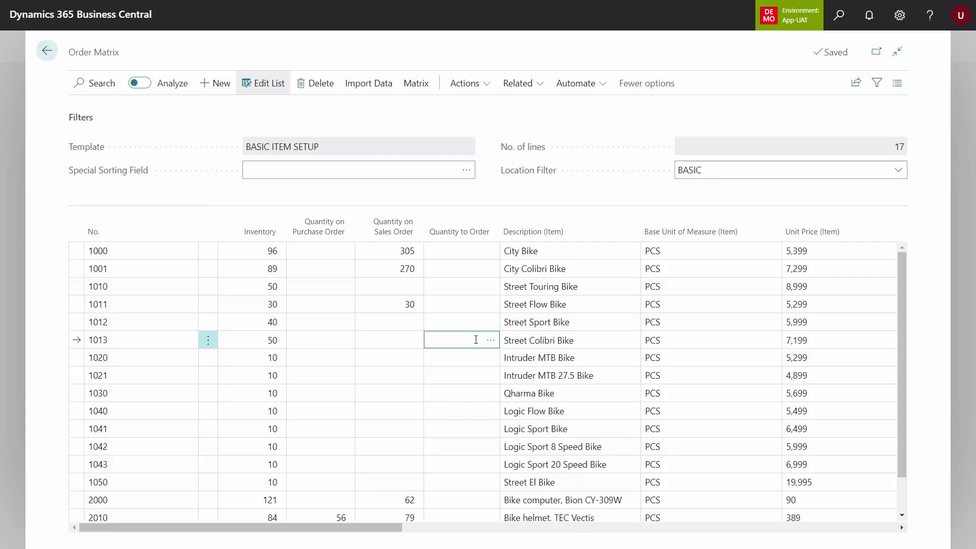
Set the Quantity to Order to 20 for item 1013, 30 for 1021, 10 for 1030 and 12 for 1040.
type("20")
key("Return")
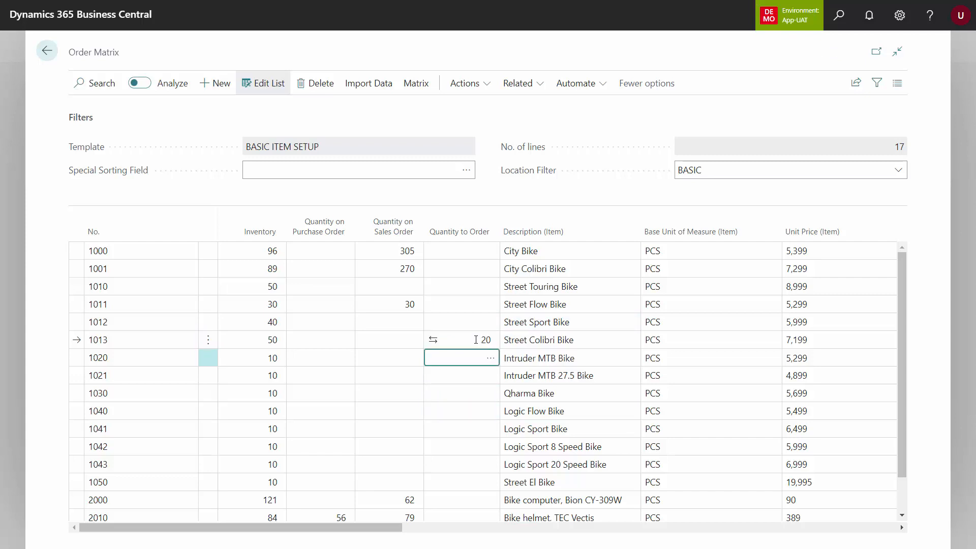
key("Return")
type("30")
key("Return")
type("10")
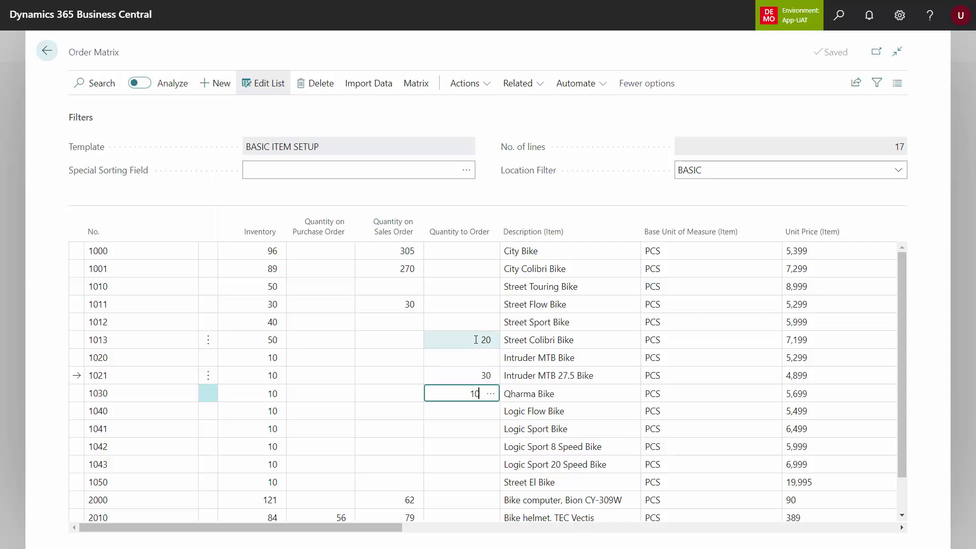
key("Return")
type("12")
key("Up")
key("Down")
Create supply orders from the entered matrix quantities and view the lines in the Quick Journal.
left_click(529, 85)
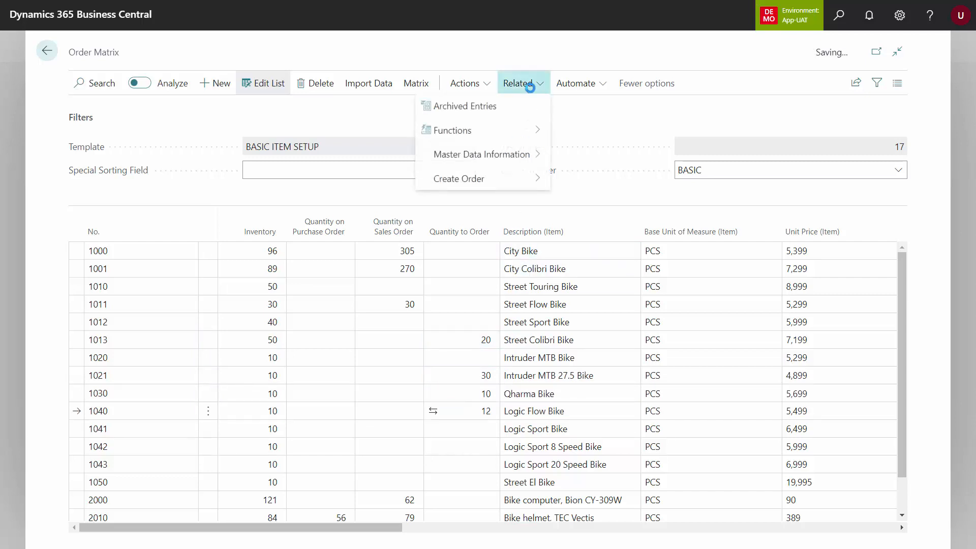
mouse_move(509, 179)
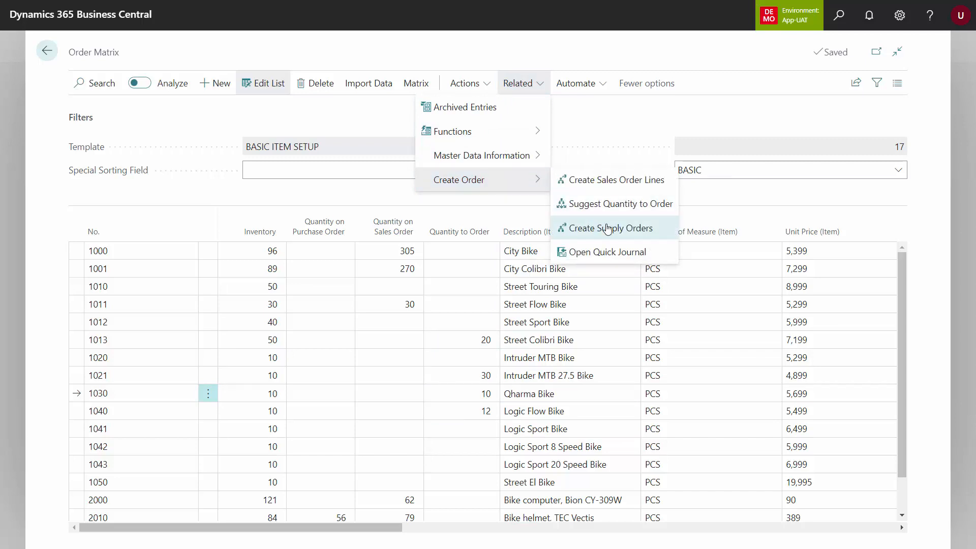
left_click(608, 229)
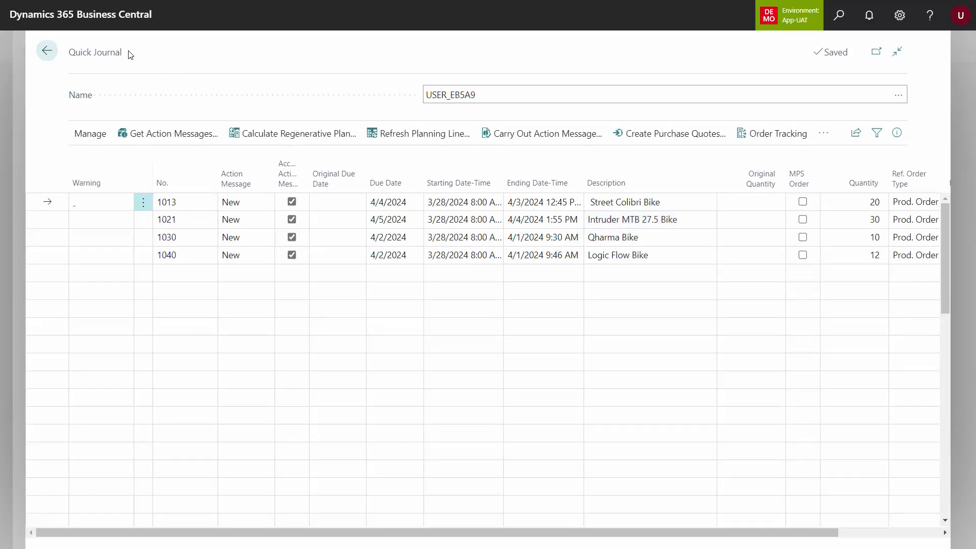
left_click_drag(126, 53, 68, 53)
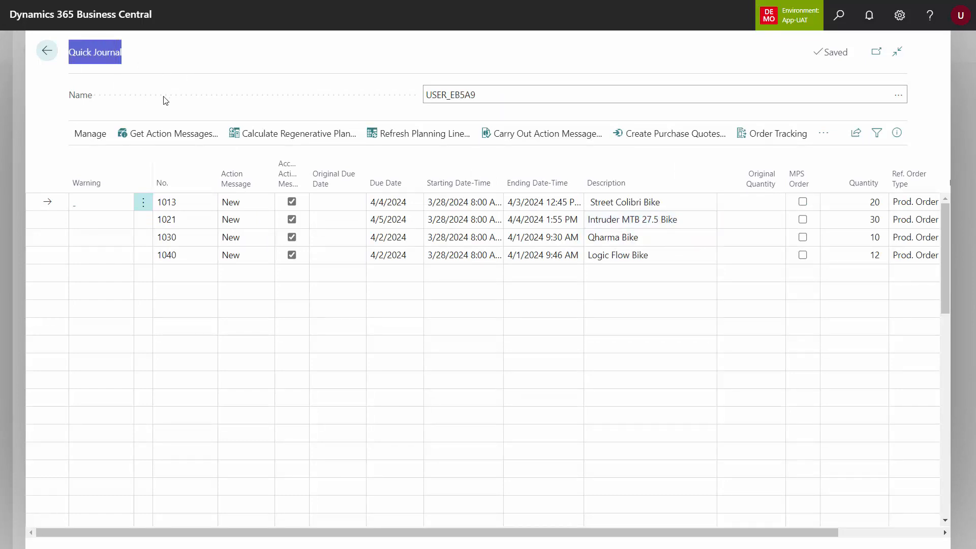